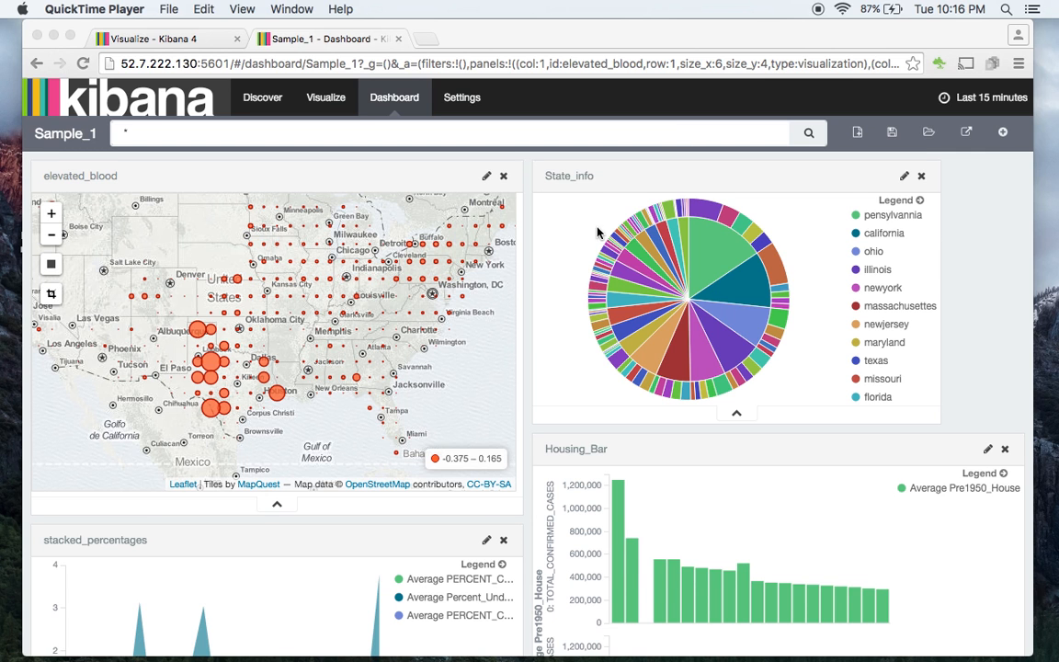
- View the data tables behind the elevated_blood and State_info panels, and switch both panels back to their charts
scroll(528, 242, "down", 2)
scroll(528, 242, "up", 1)
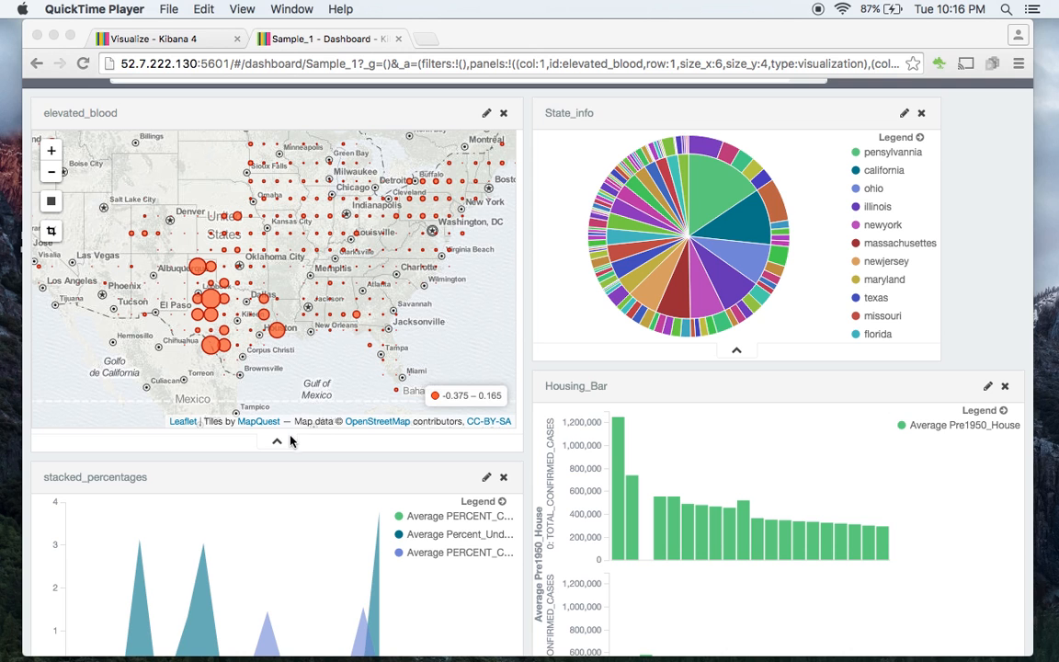
left_click(278, 445)
left_click(278, 444)
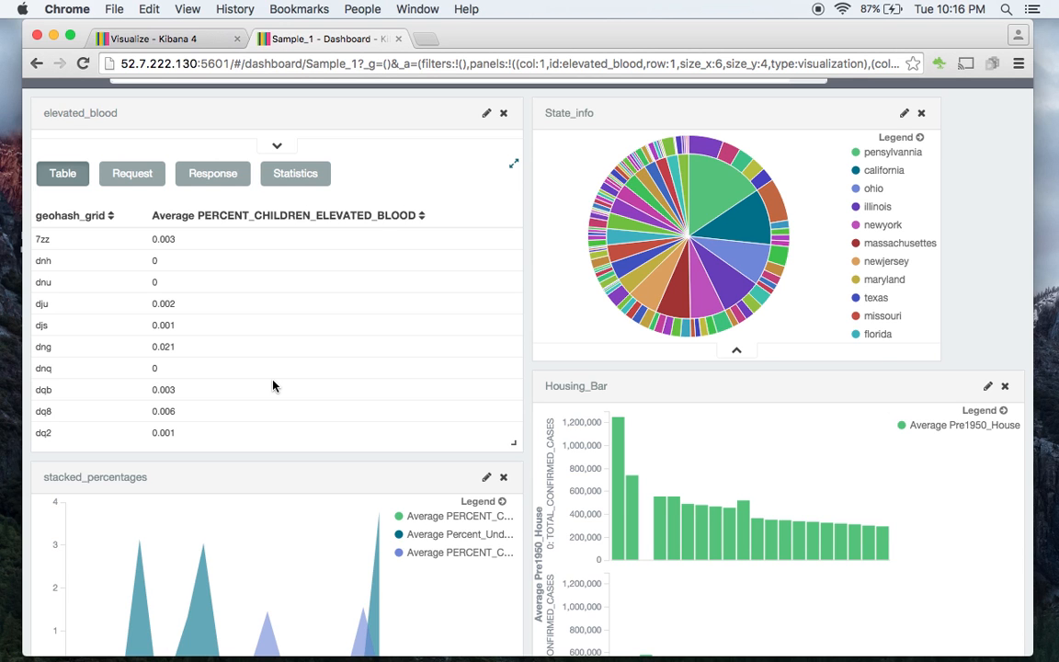
left_click(737, 353)
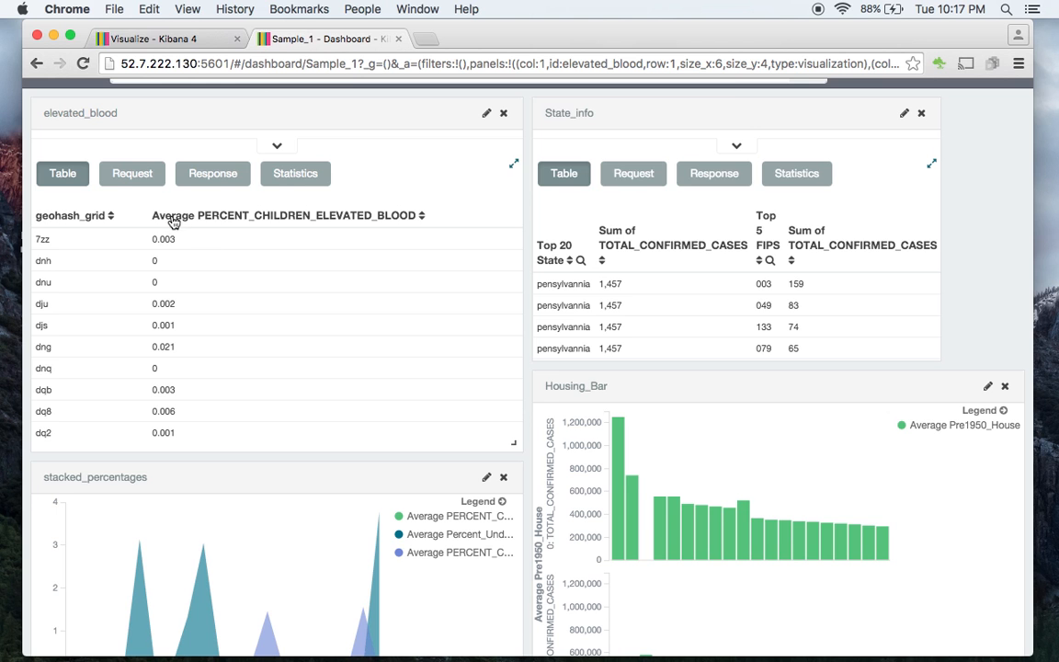
left_click(733, 145)
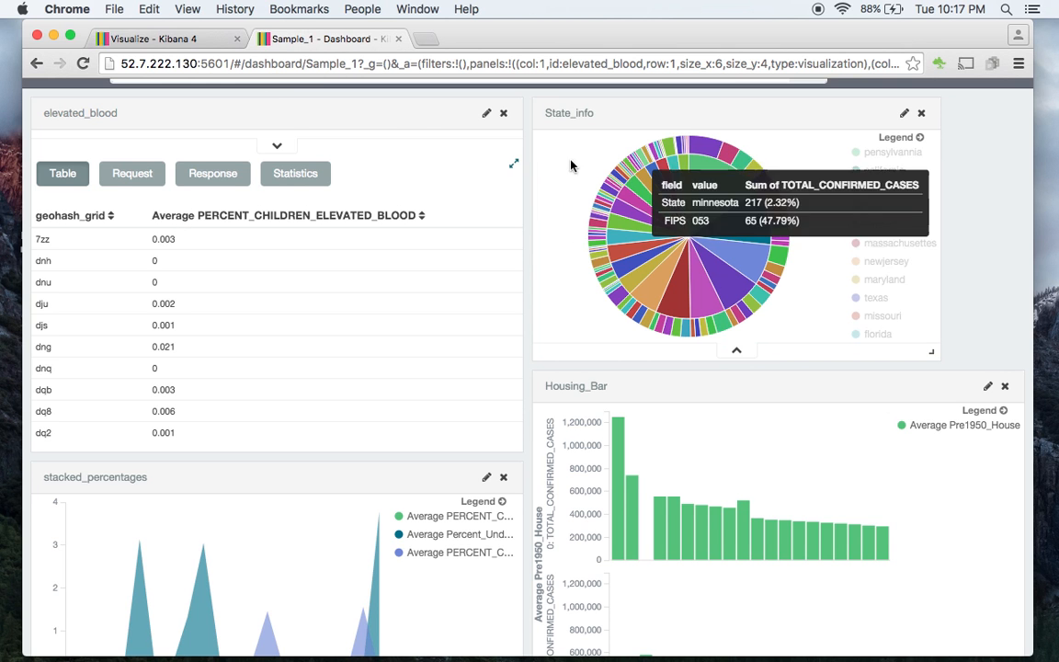
left_click(276, 146)
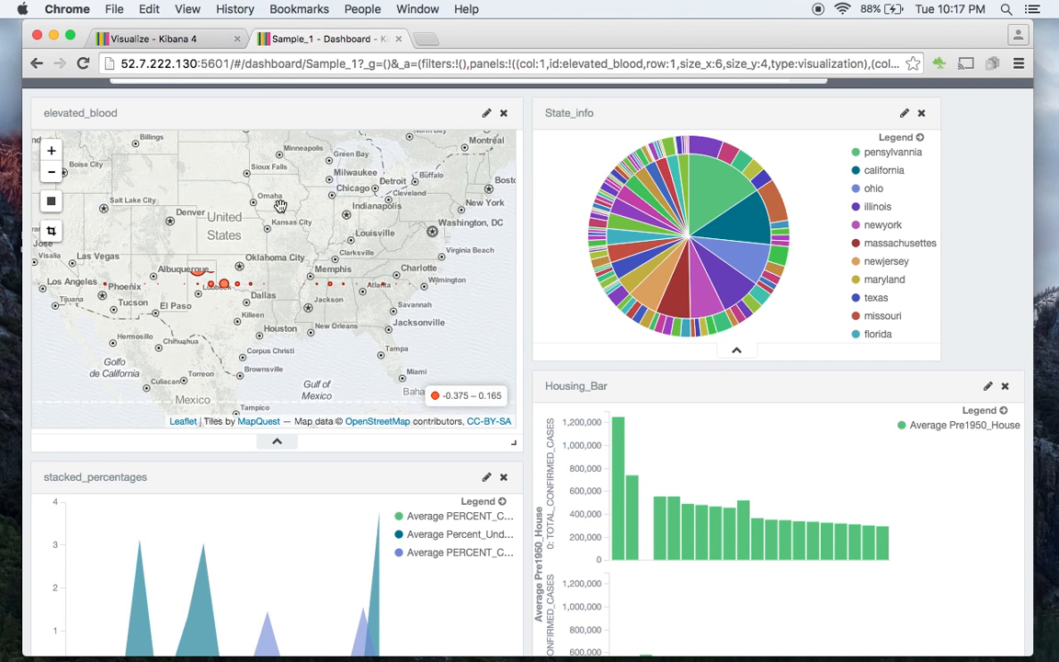
- Filter the dashboard by location with a rectangle drawn over the Texas and Oklahoma area of the elevated_blood map
mouse_move(204, 267)
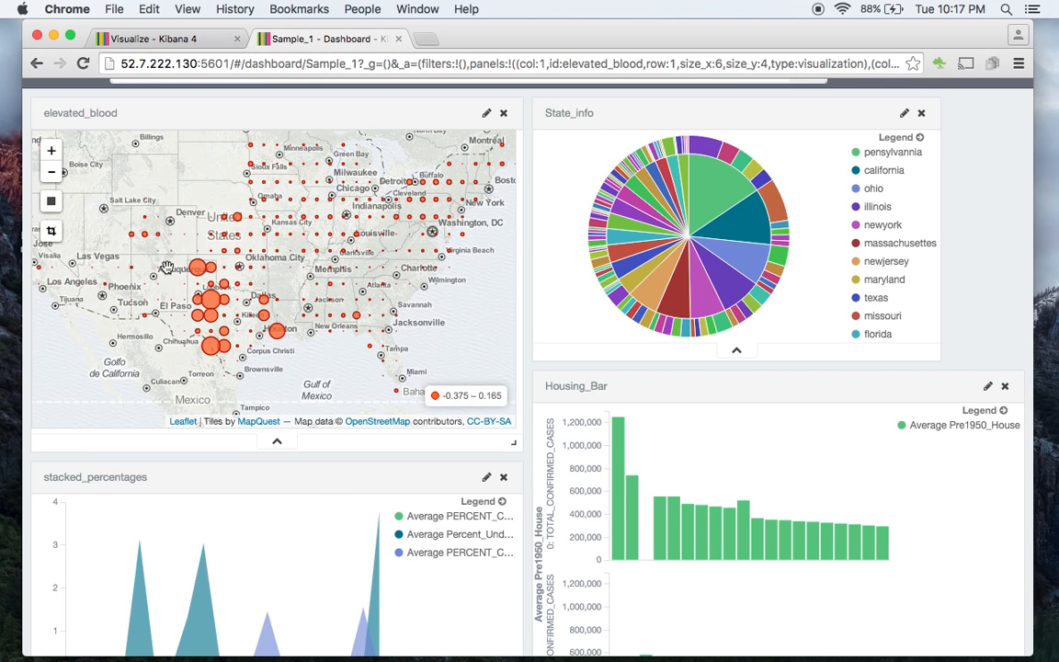
left_click(51, 203)
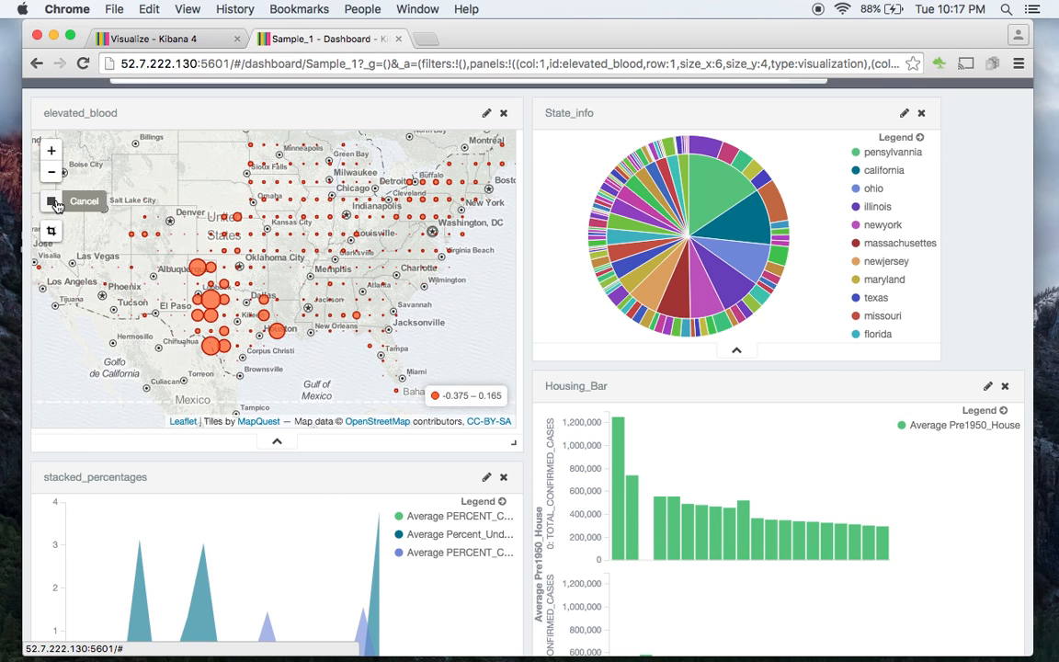
mouse_move(173, 255)
left_mouse_down()
mouse_move(225, 300)
mouse_move(253, 367)
mouse_move(290, 378)
left_mouse_up()
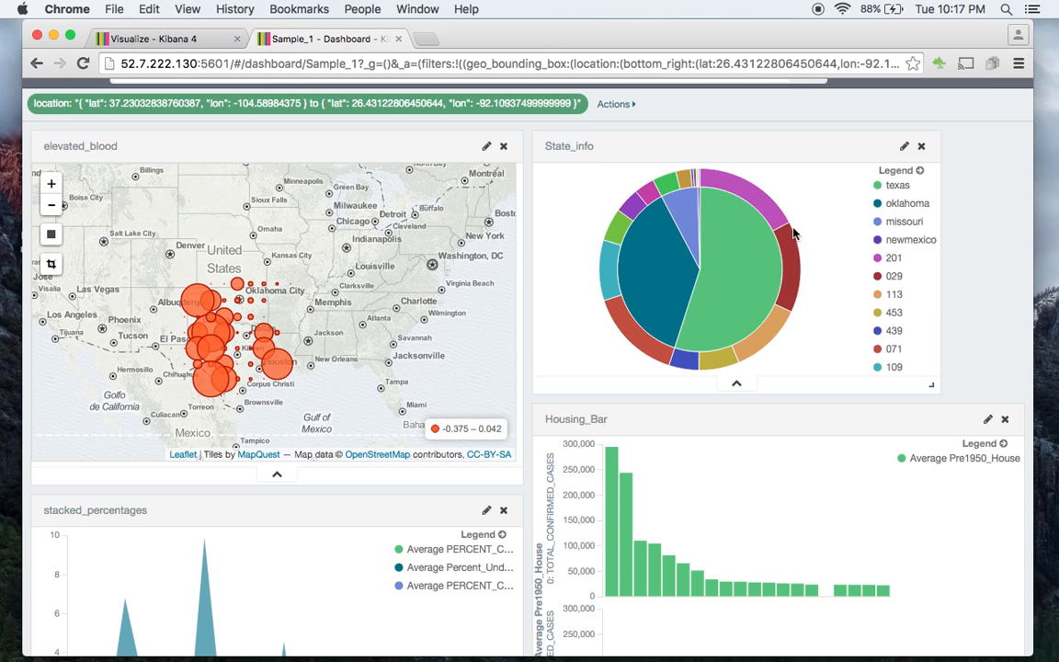
- Filter the dashboard to the texas slice of the State_info pie and inspect its FIPS 029 segment
mouse_move(768, 259)
left_click(747, 248)
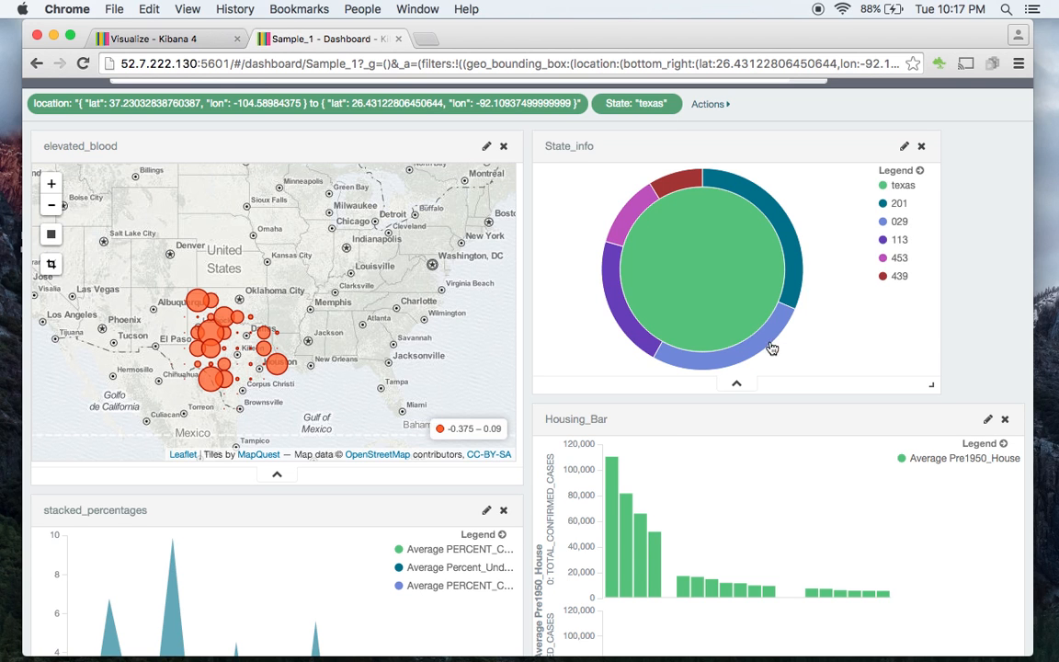
mouse_move(761, 348)
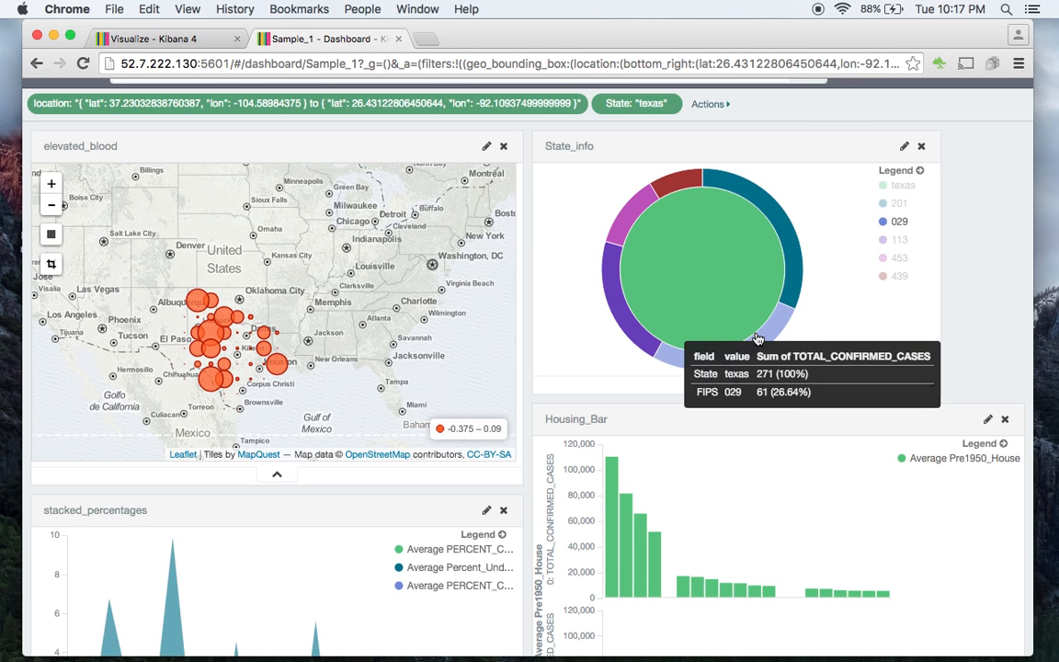
mouse_move(761, 273)
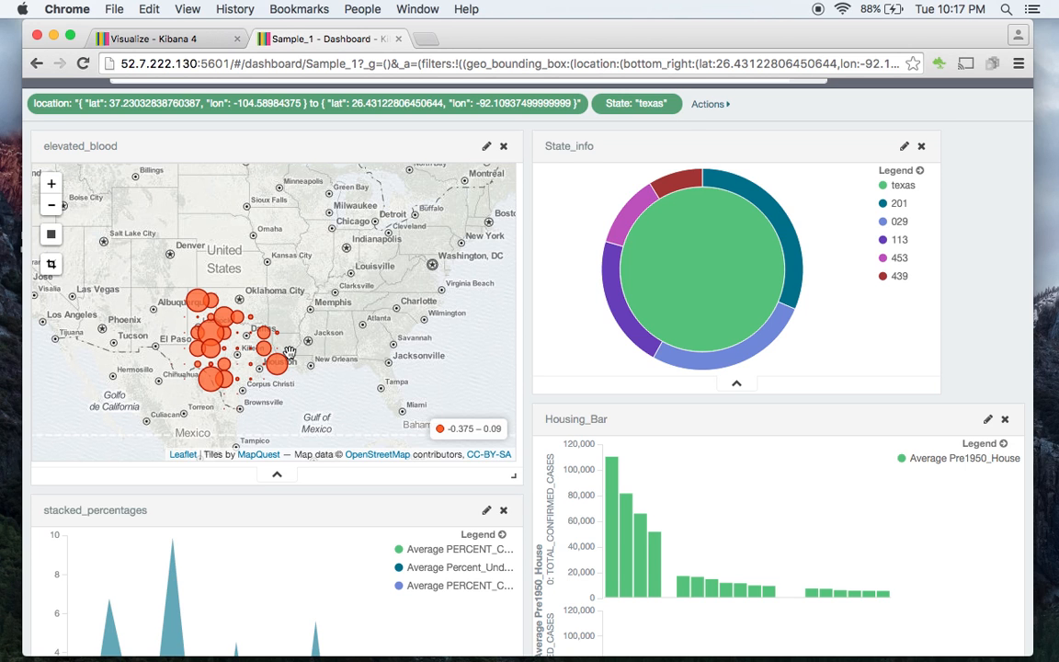
- Remove the State "texas" filter and the location filter from the dashboard
left_click(671, 104)
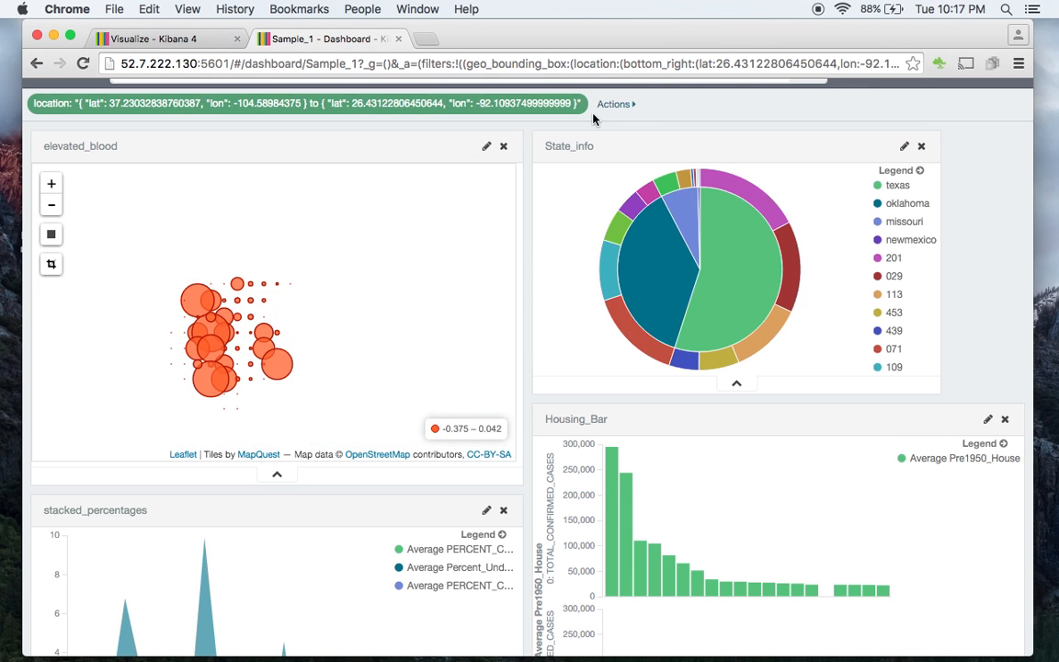
left_click(340, 105)
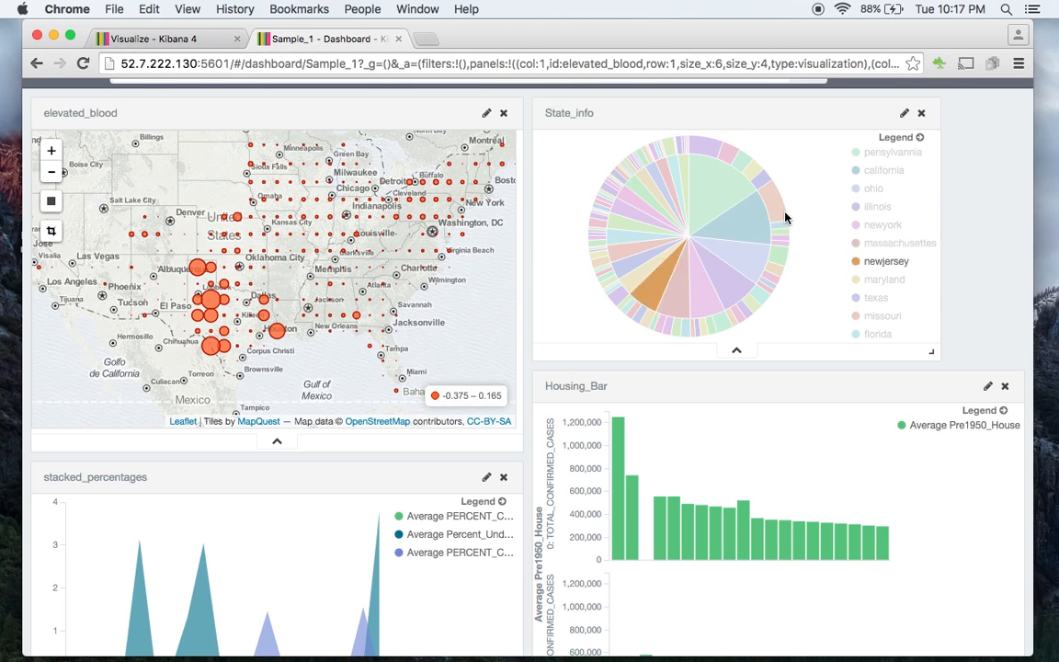
mouse_move(731, 195)
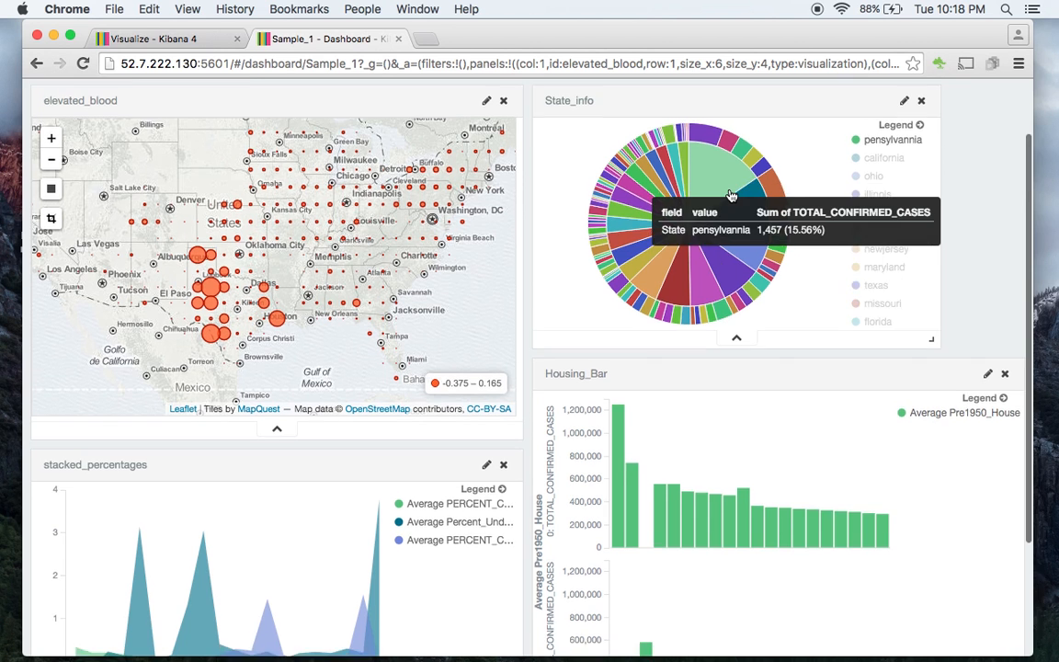
- Move the Housing_Bar panel below stacked_percentages and widen the stacked_percentages panel to the right edge of State_info
scroll(731, 195, "down", 4)
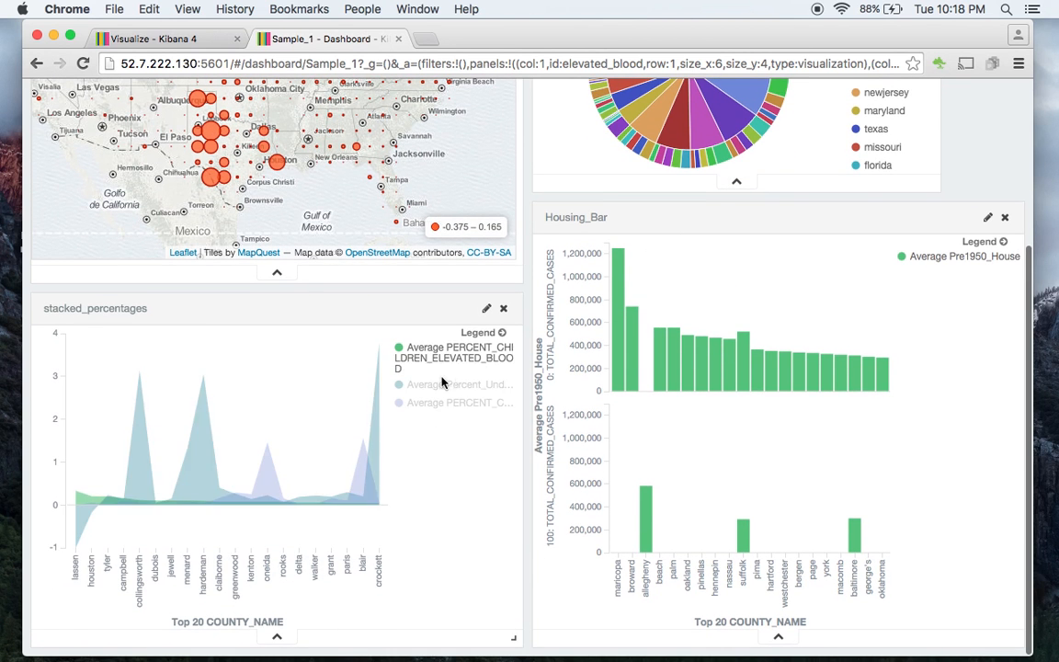
left_click_drag(777, 227, 418, 482)
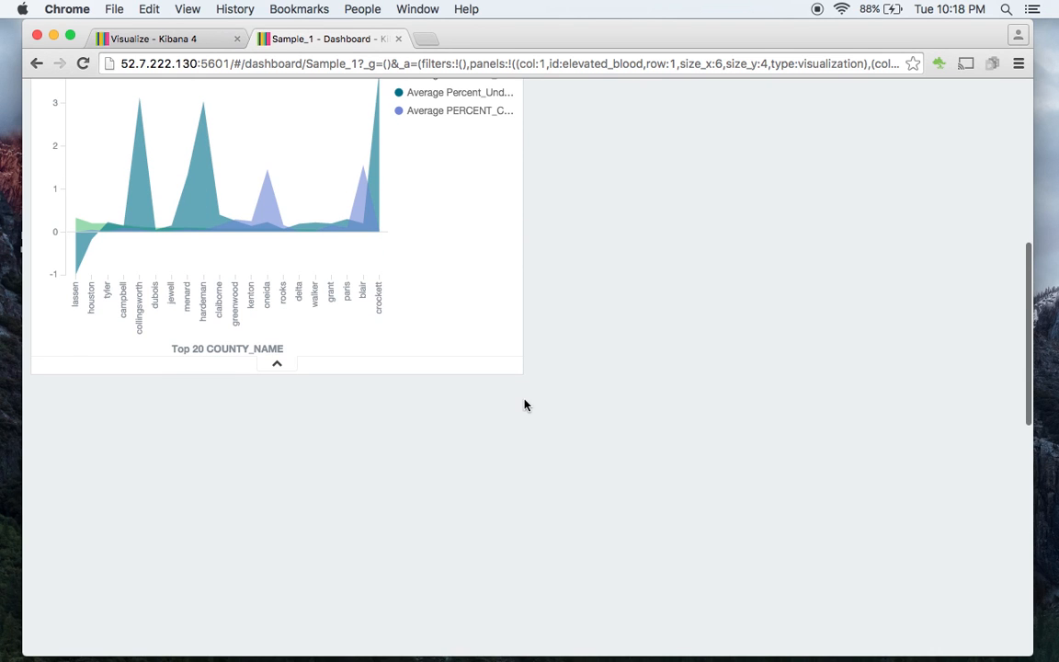
left_click_drag(513, 367, 955, 383)
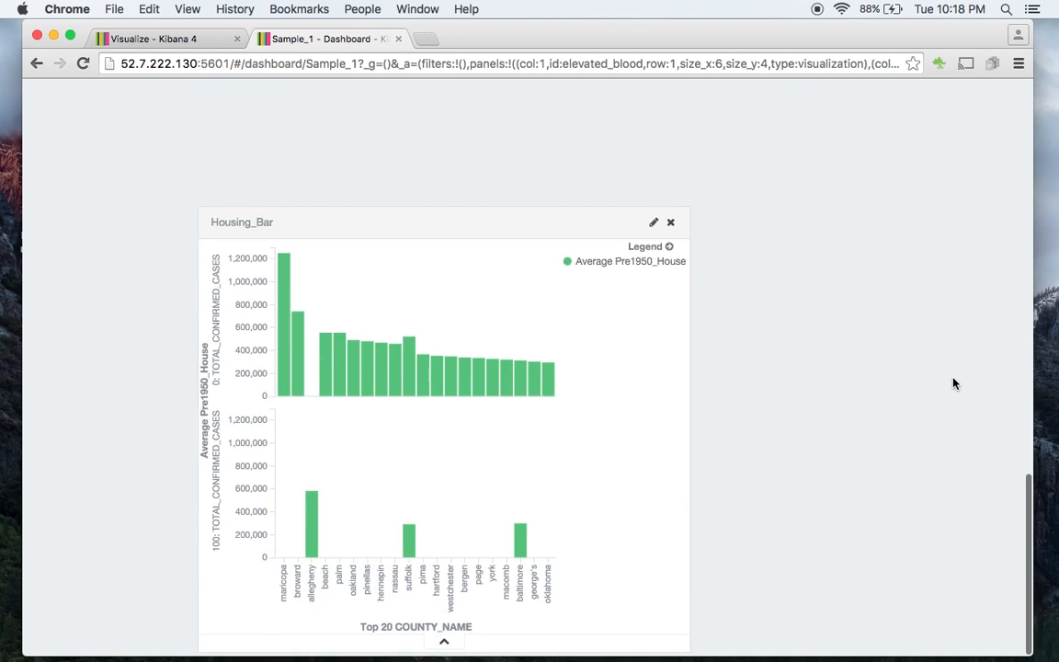
- Examine the area chart's values for the lassen, collingsworth and hardeman counties in stacked_percentages
scroll(953, 384, "up", 5)
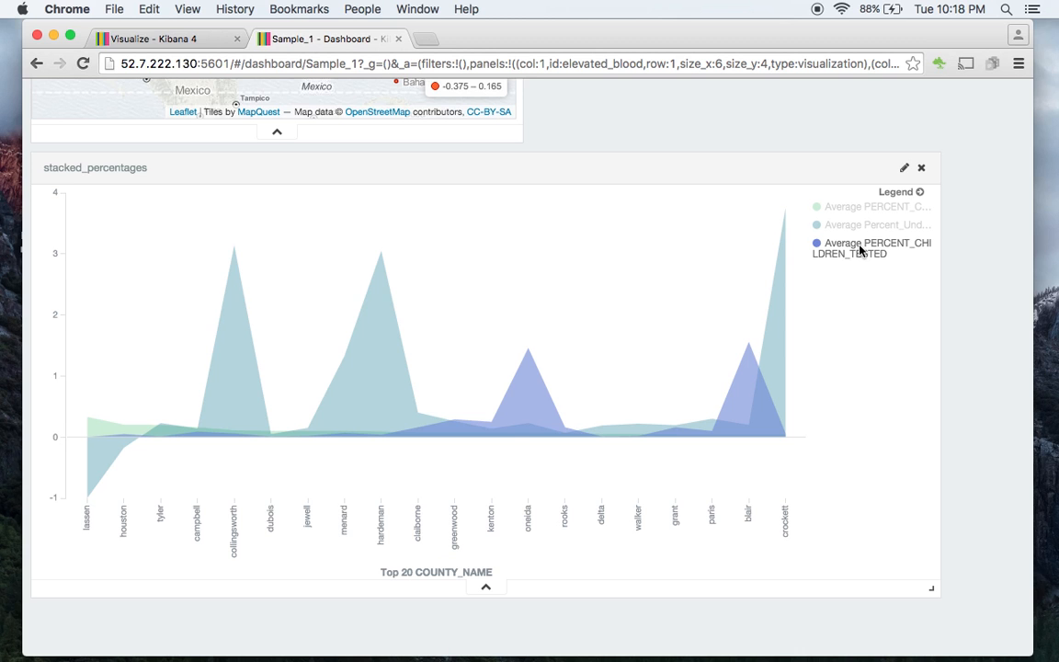
mouse_move(88, 499)
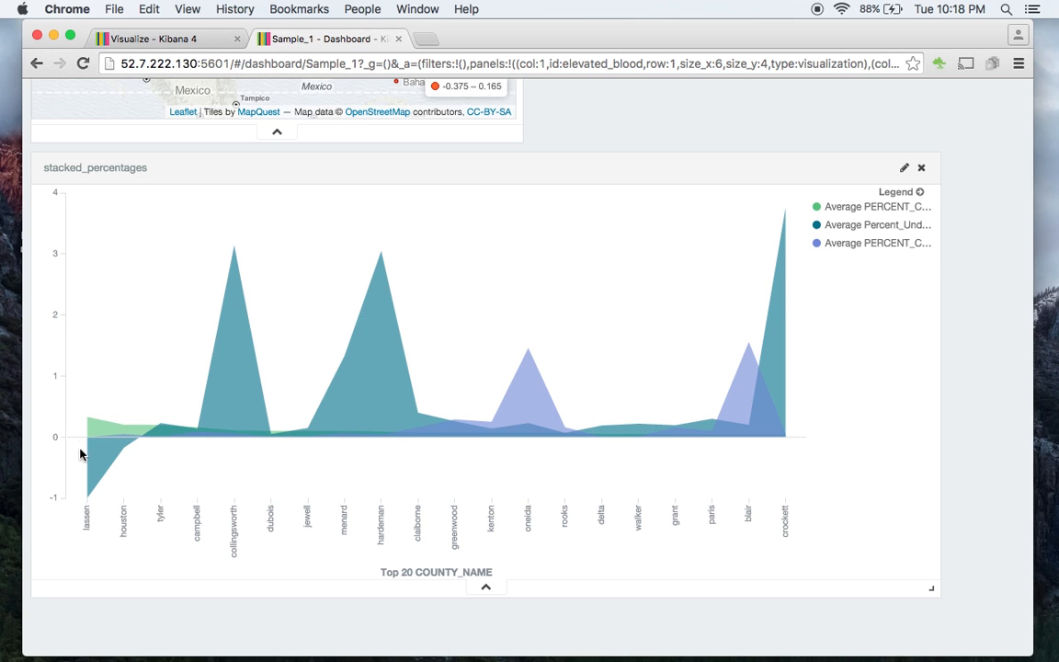
mouse_move(90, 421)
mouse_move(235, 247)
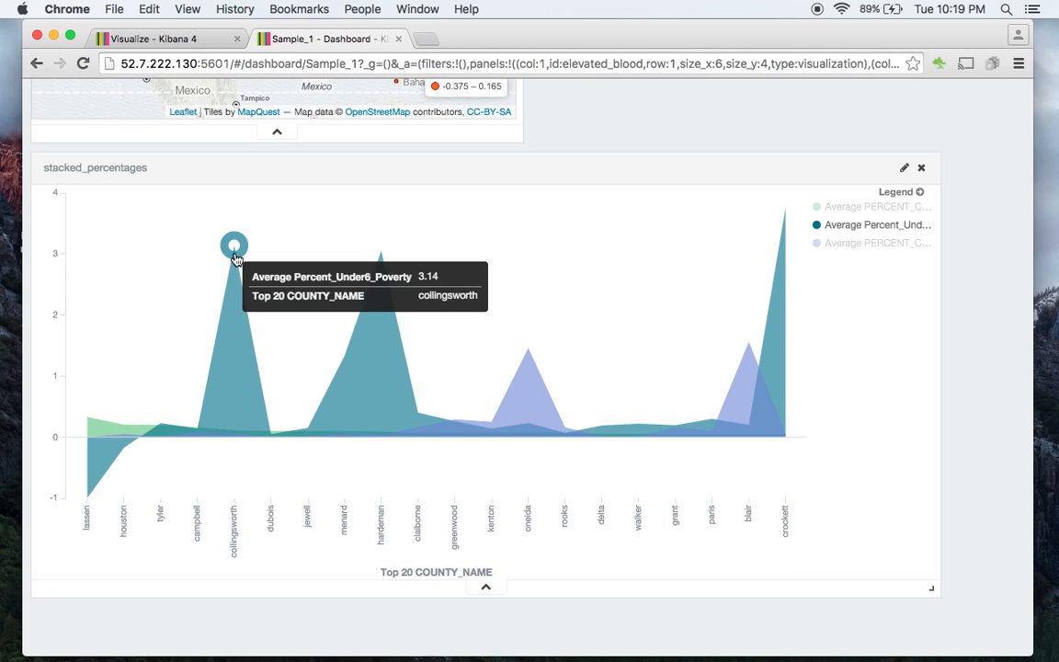
mouse_move(233, 438)
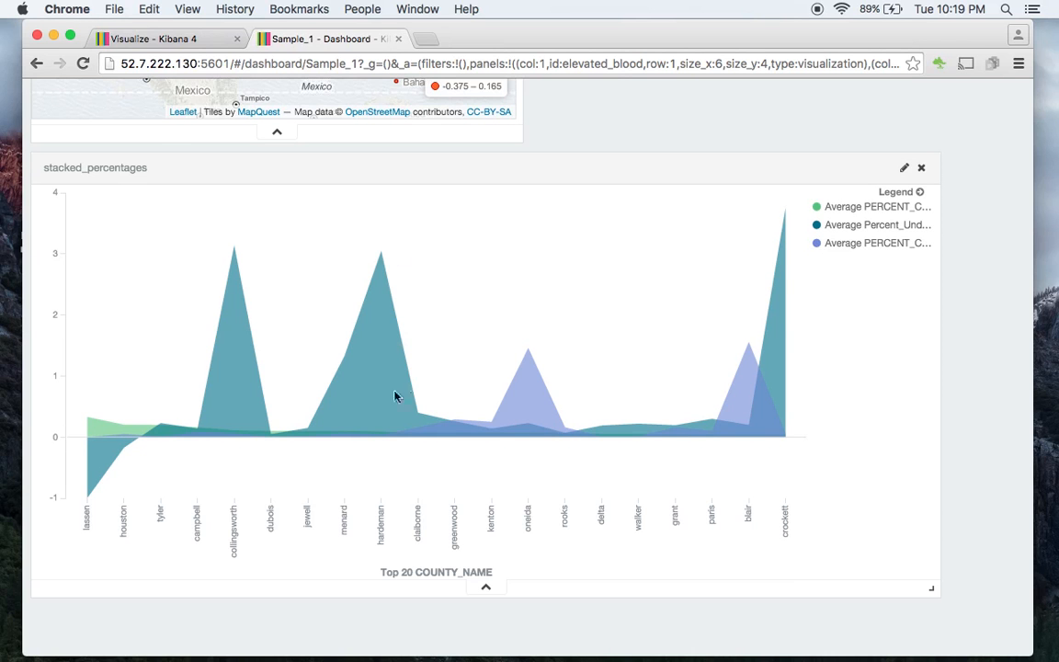
- Move the Housing_Bar panel up directly beneath stacked_percentages and inspect its maricopa and allegheny bars
mouse_move(384, 257)
scroll(979, 303, "down", 10)
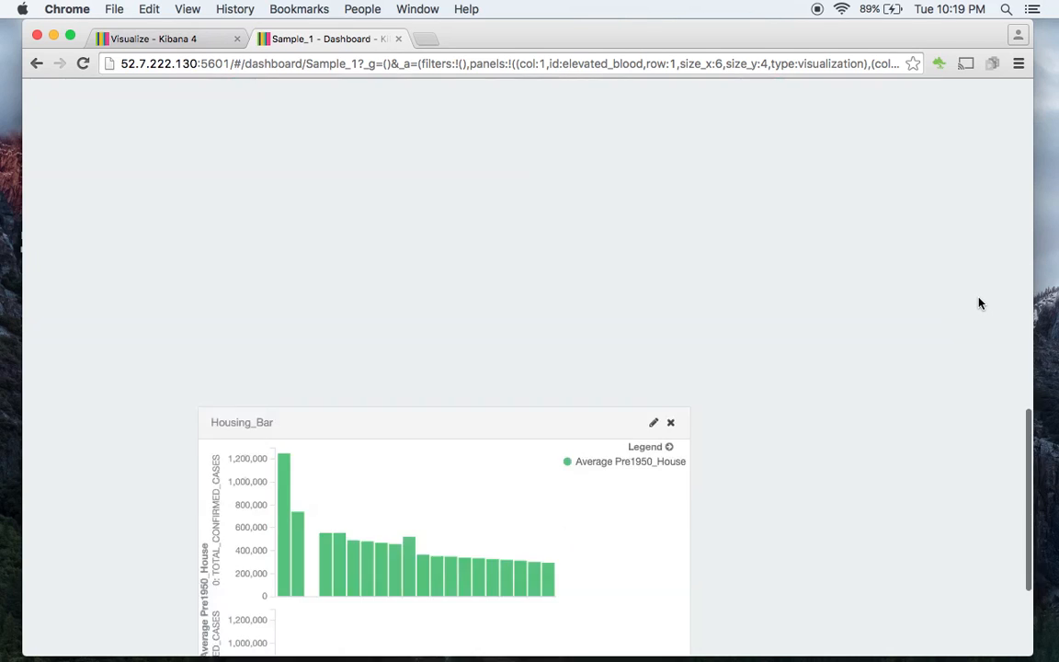
scroll(979, 303, "down", 2)
left_click_drag(518, 334, 524, 184)
mouse_move(284, 275)
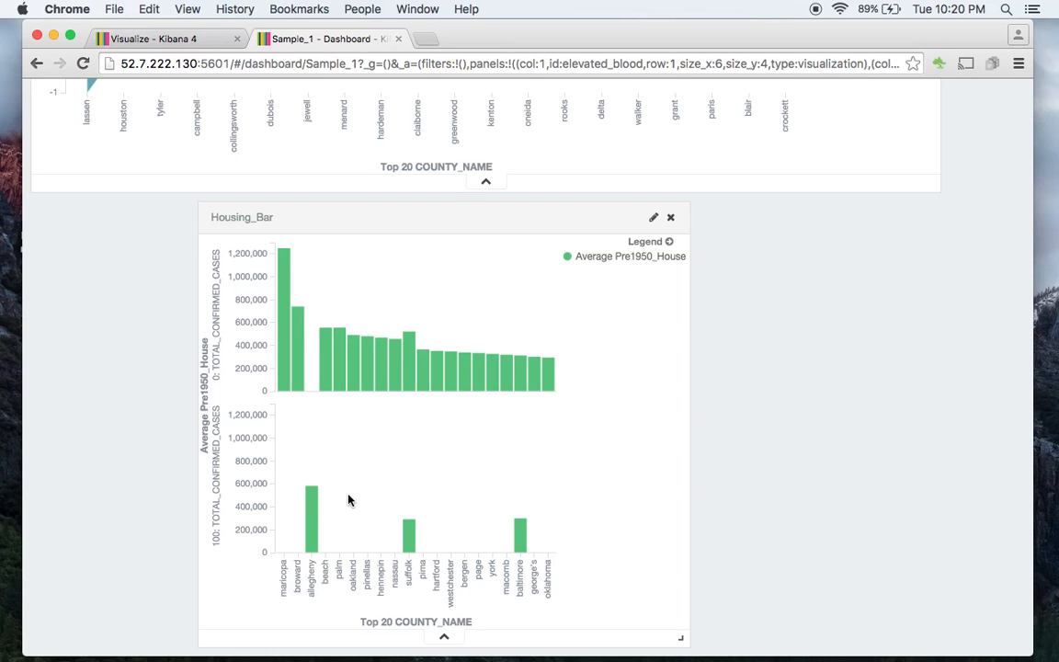
mouse_move(310, 510)
- Edit the Housing_Bar visualization, setting the Split Chart histogram interval on TOTAL_CONFIRMED_CASES to 50 and applying the change
left_click(652, 221)
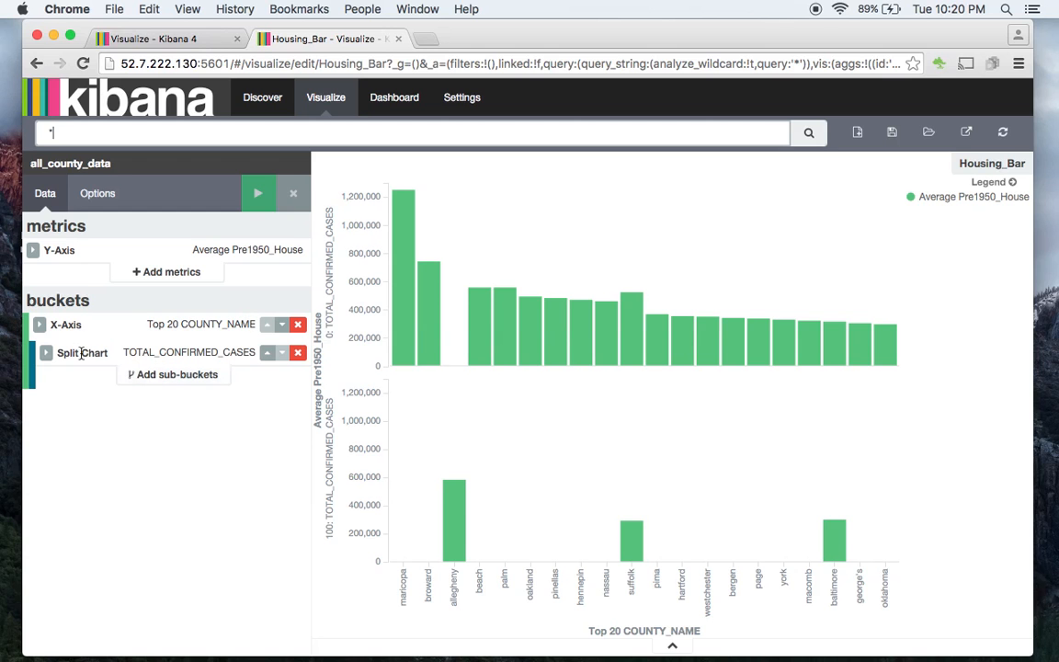
left_click(47, 355)
double_click(112, 521)
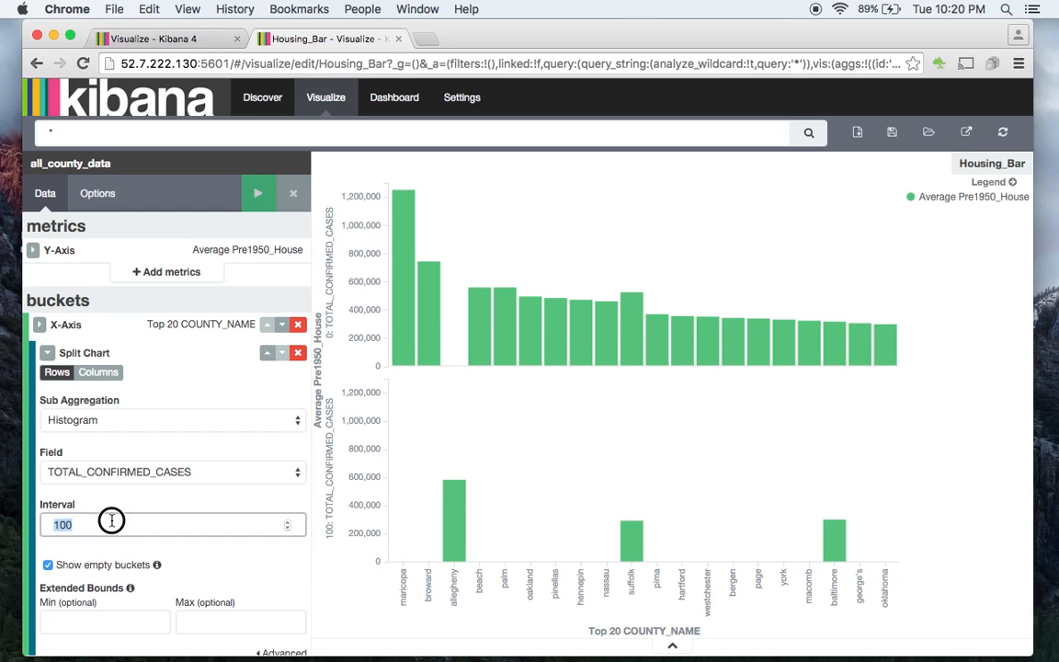
type("50")
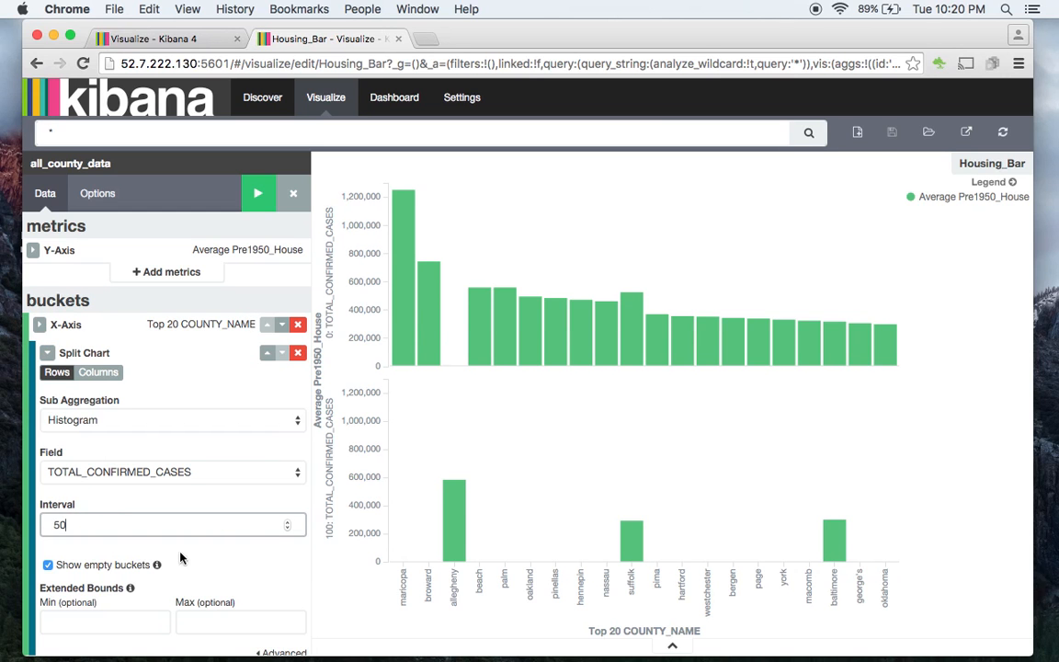
left_click(259, 194)
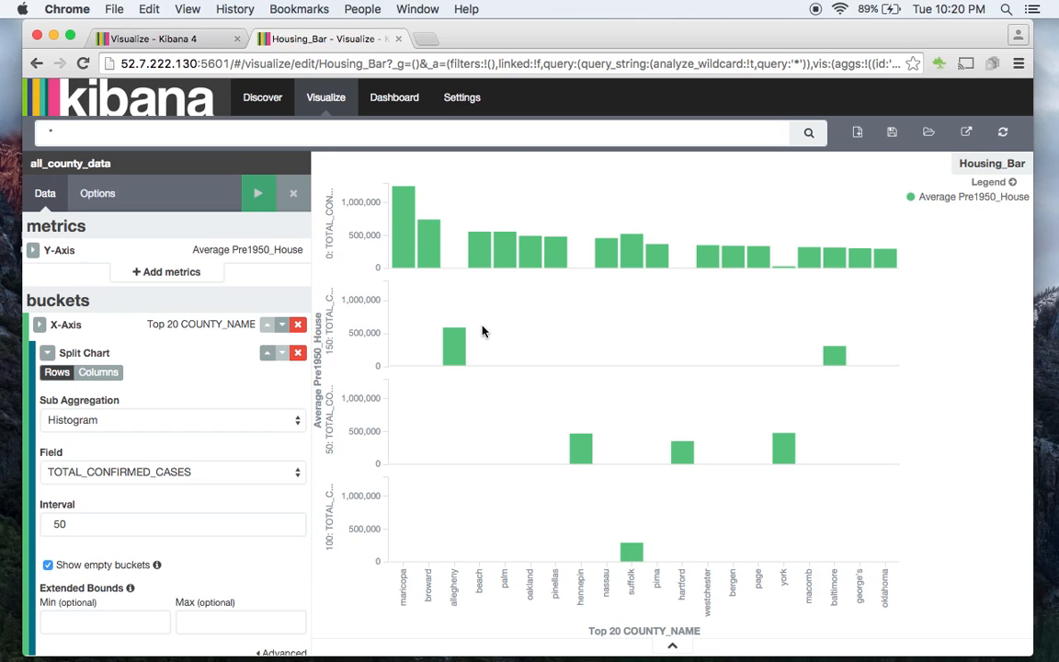
- Examine the suffolk, hennepin, allegheny and palm bars across the rows of the split chart
mouse_move(630, 555)
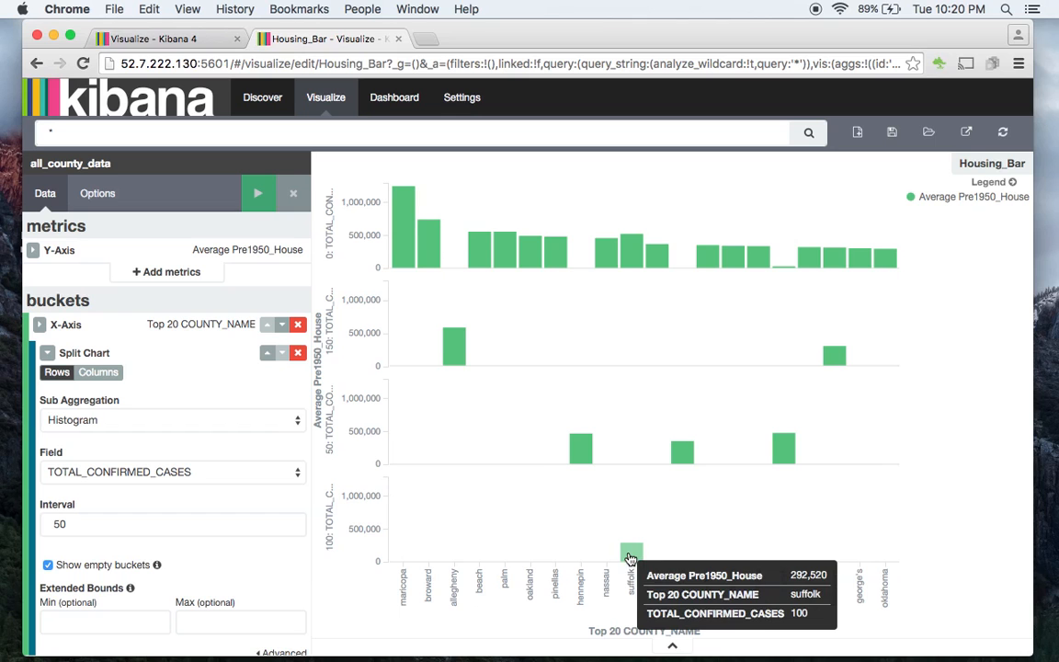
mouse_move(580, 457)
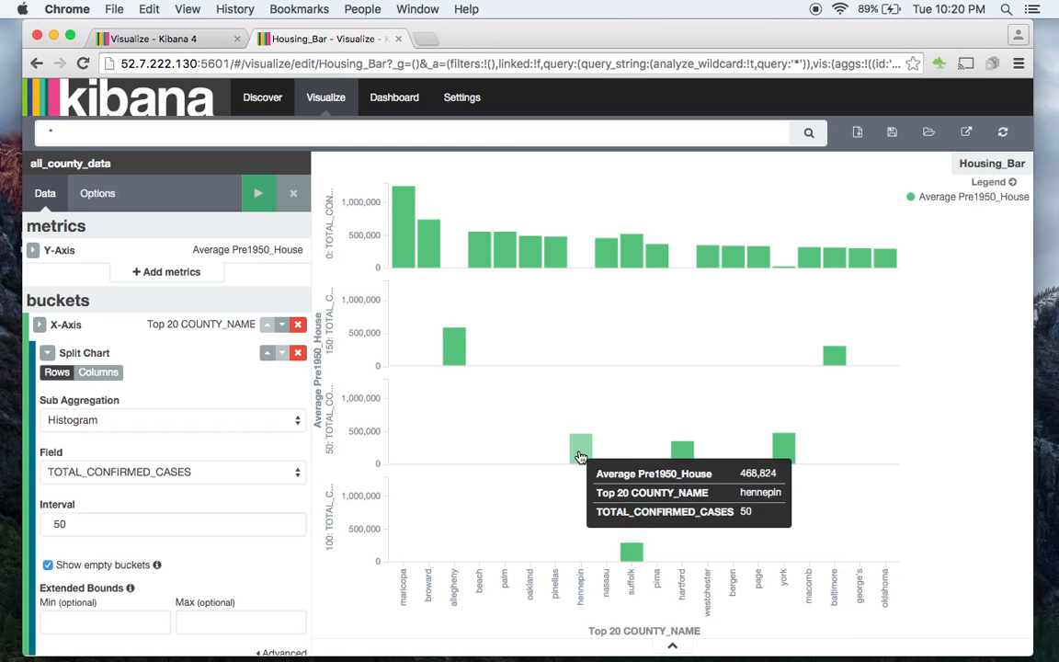
mouse_move(457, 354)
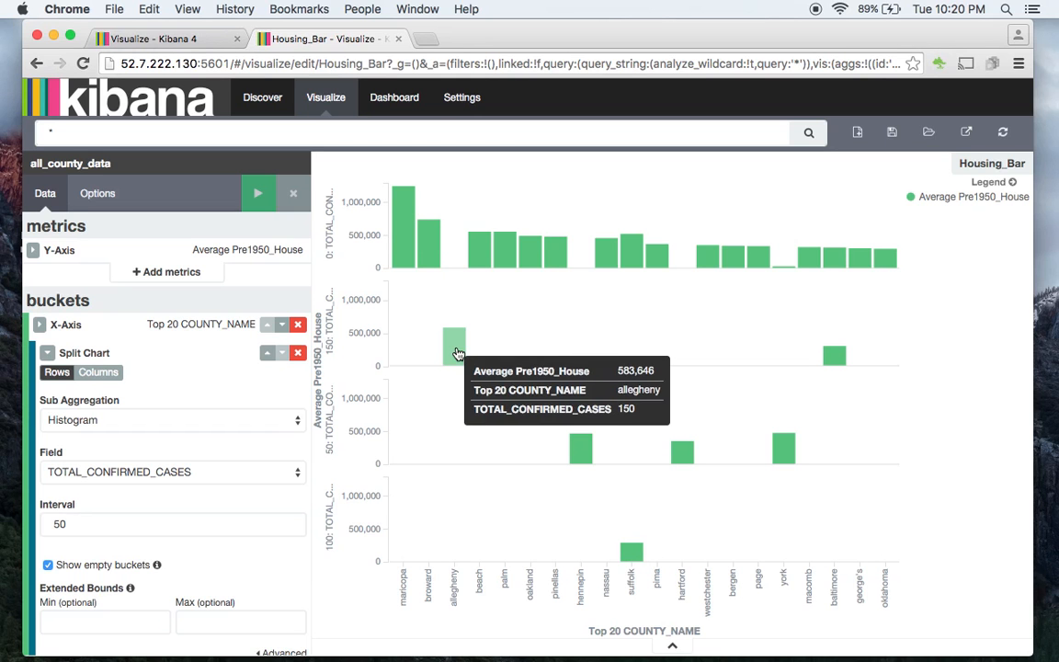
mouse_move(498, 265)
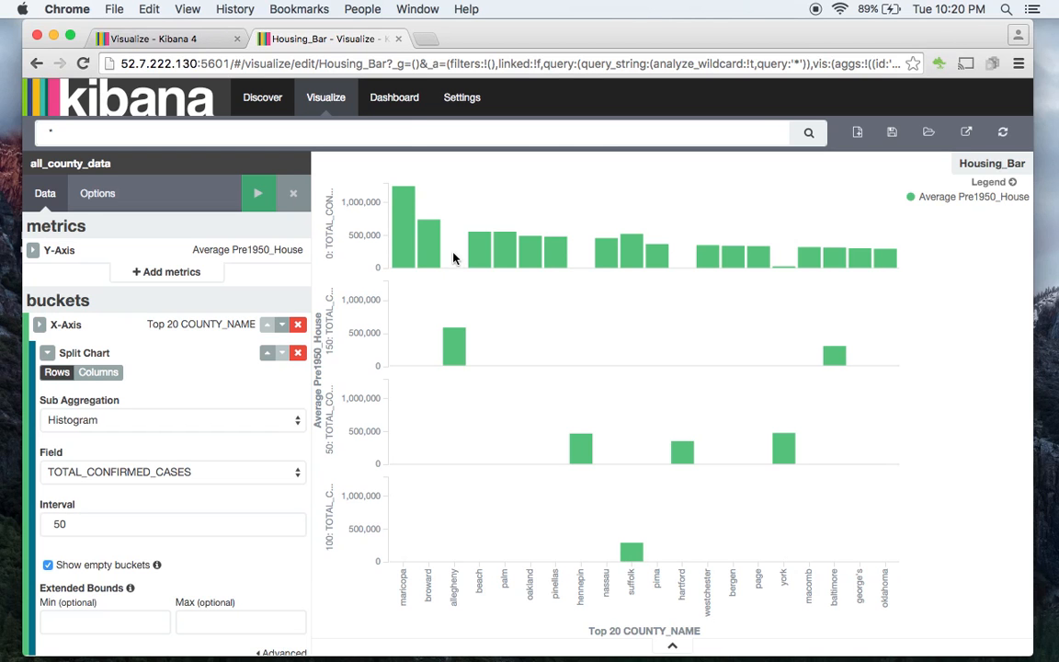
- Return to the Sample_1 dashboard and open its quick time range options
left_click(391, 106)
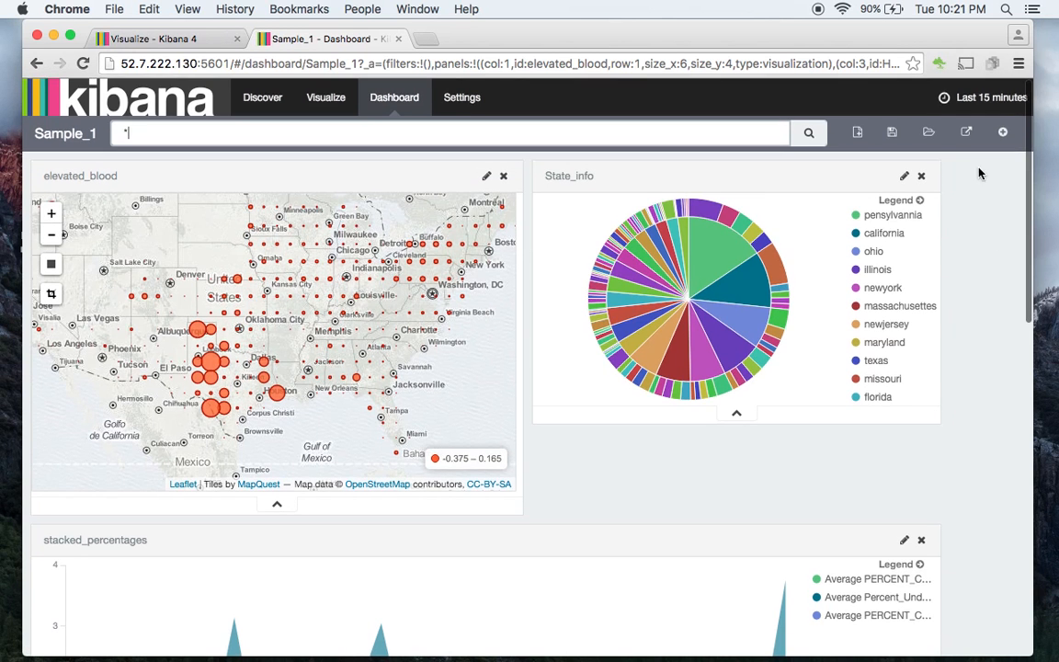
left_click(992, 98)
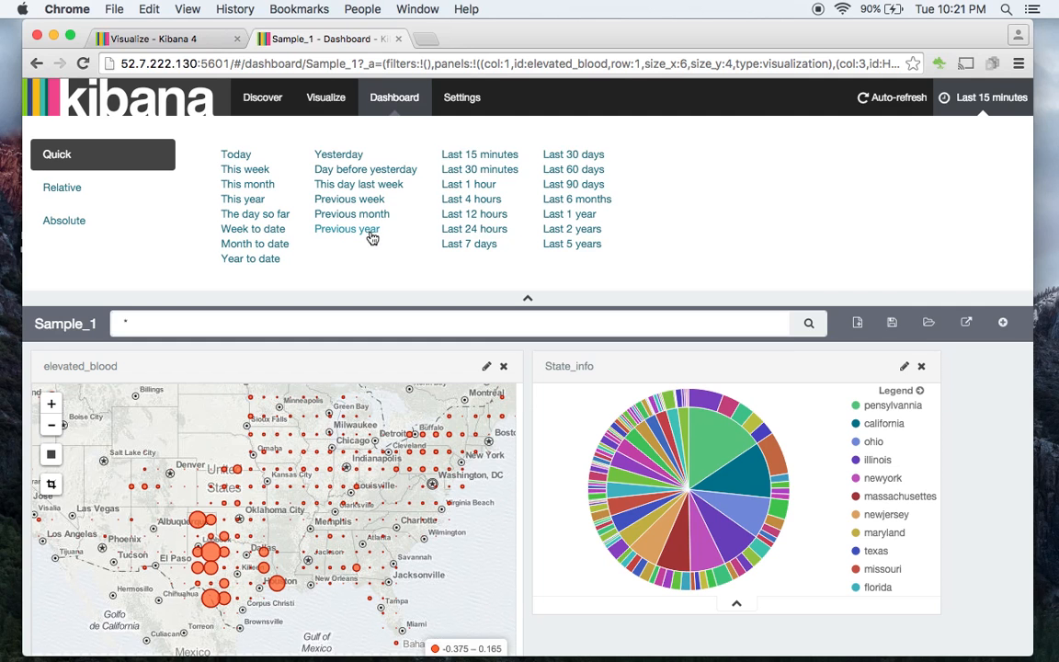
- Review the visualization types available for a new visualization, and return to the Sample_1 dashboard to look it over
left_click(202, 41)
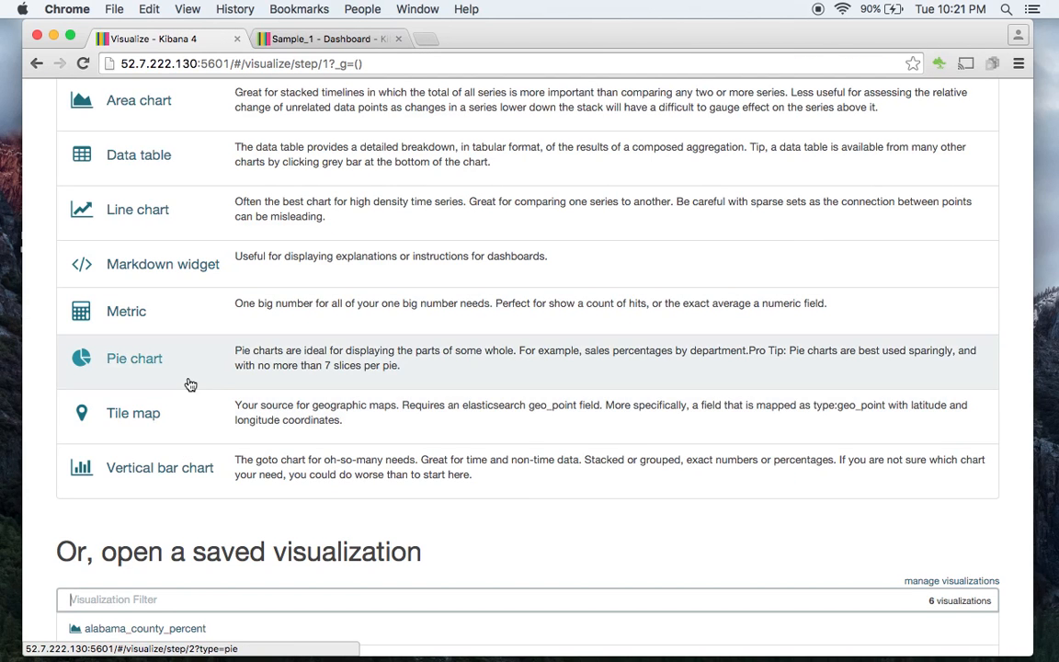
scroll(189, 383, "up", 2)
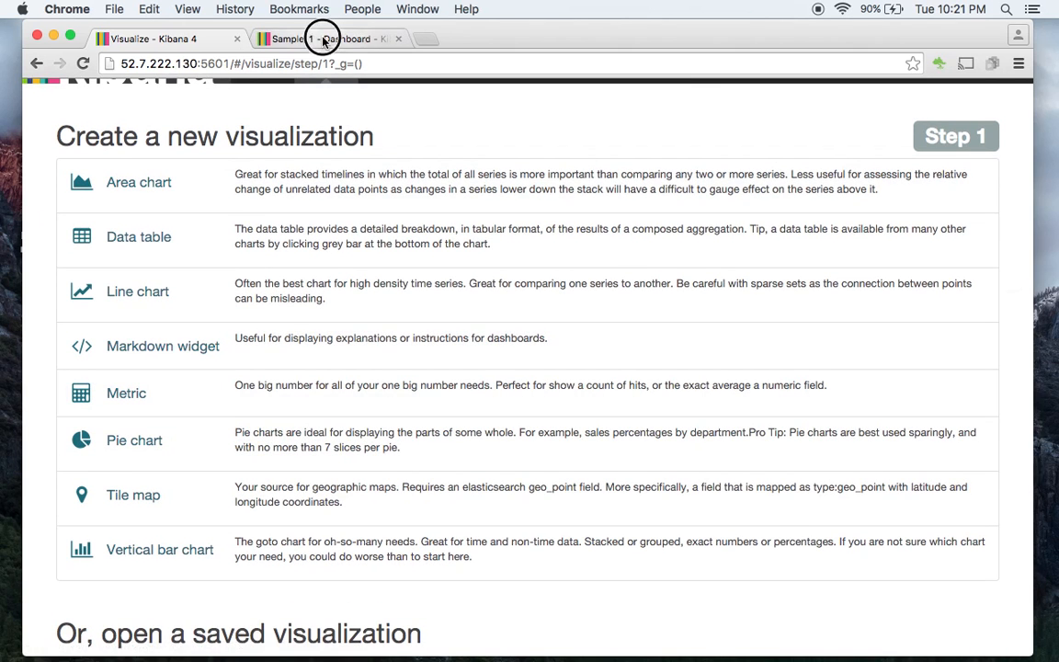
left_click(319, 37)
scroll(606, 280, "down", 5)
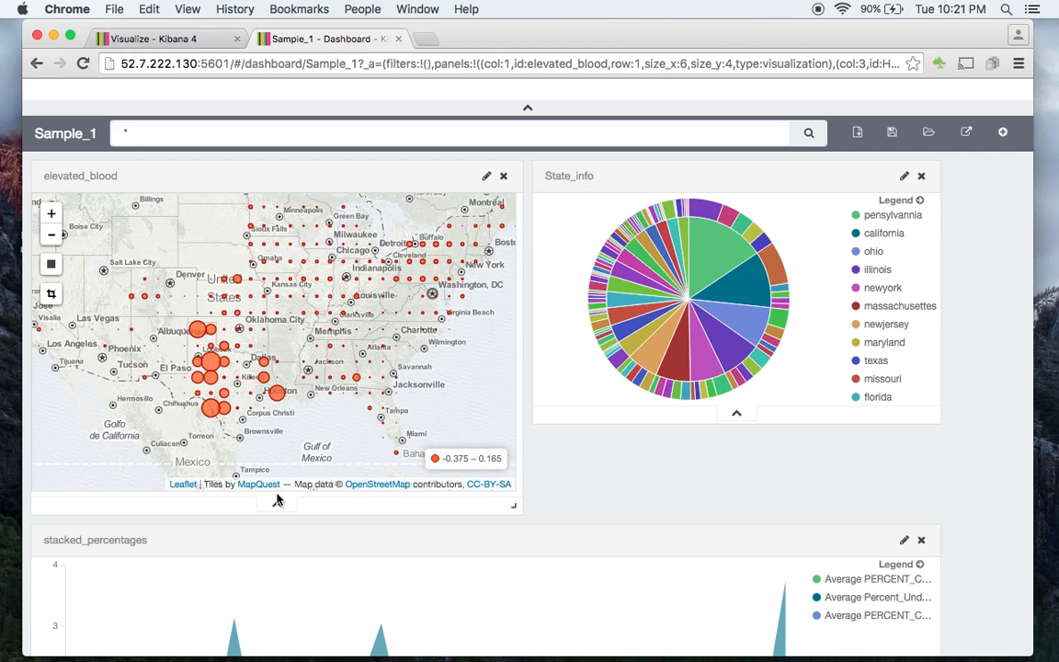
scroll(948, 484, "up", 5)
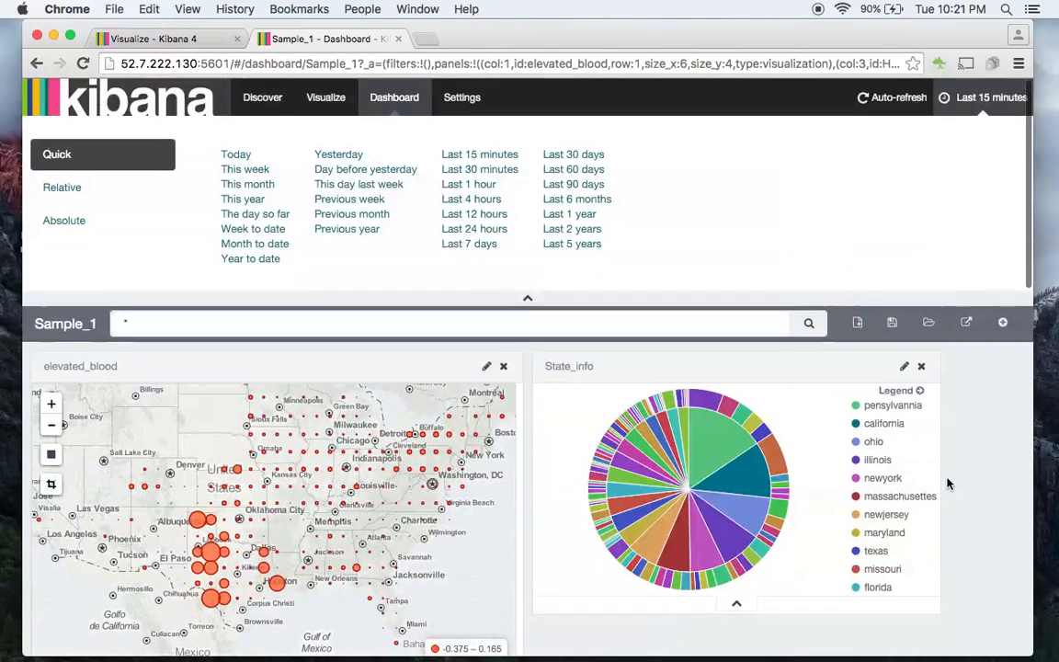